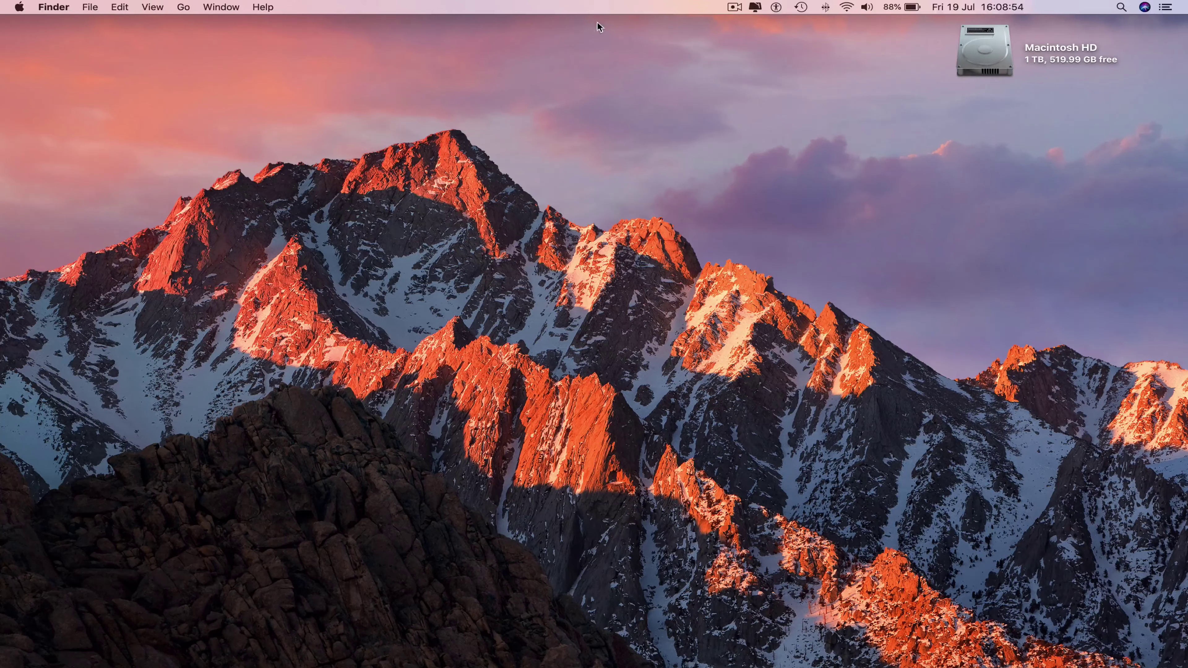
Reveal the Dock at the bottom of the desktop.
mouse_move(300, 666)
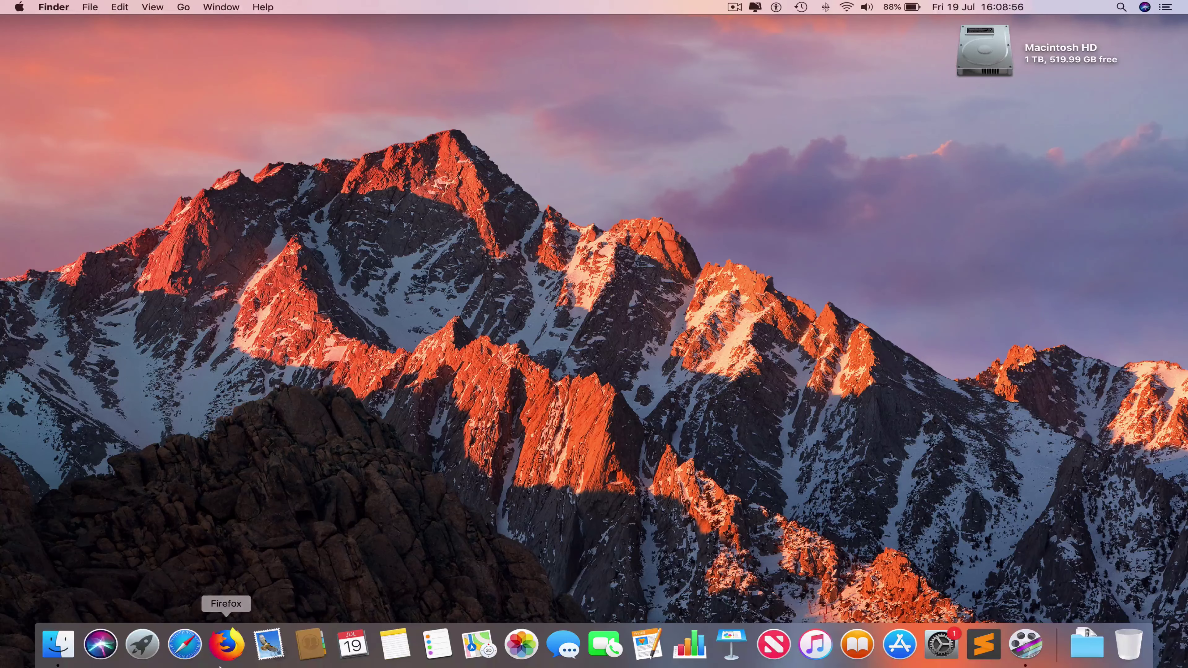
Launch Firefox and search Google for 'xbox 360 controller driver mac mojave'.
click(221, 655)
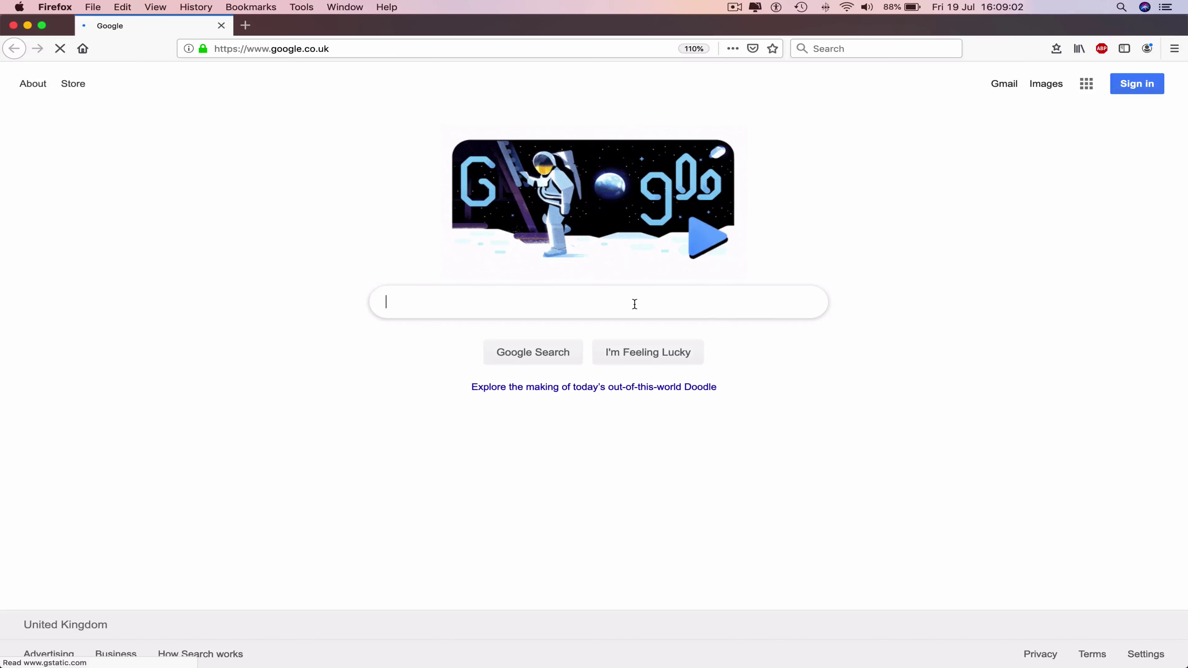
text(xbox 360 con)
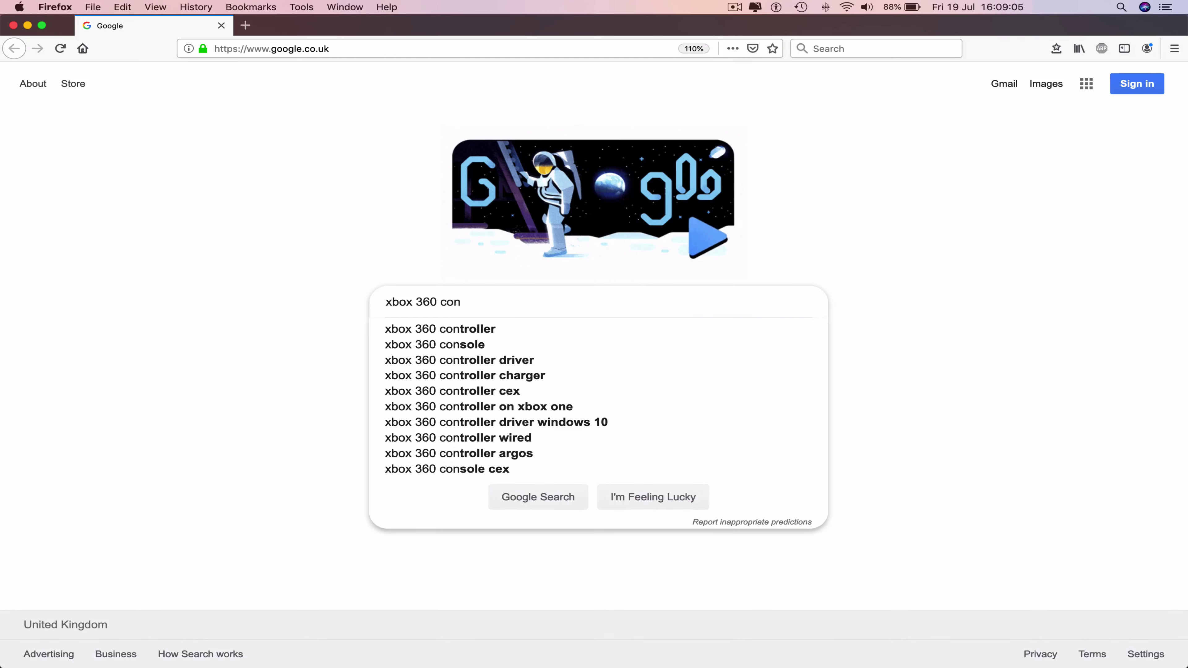
key(Down)
text(dri)
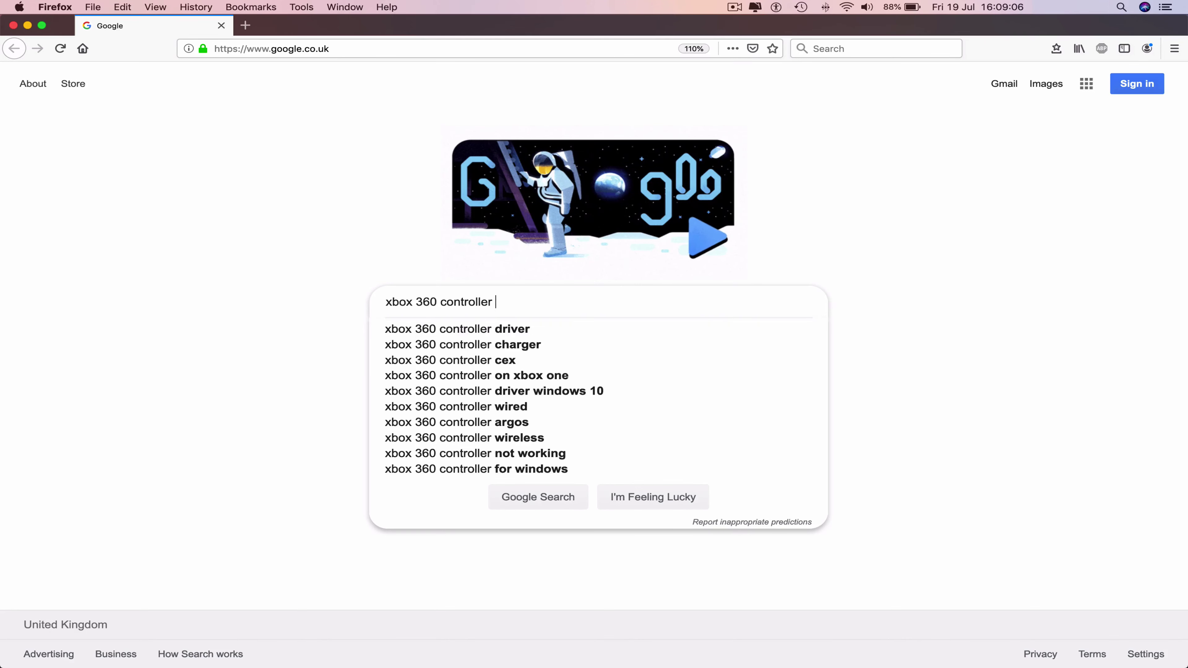
key(Down)
key(Down)
key(Down)
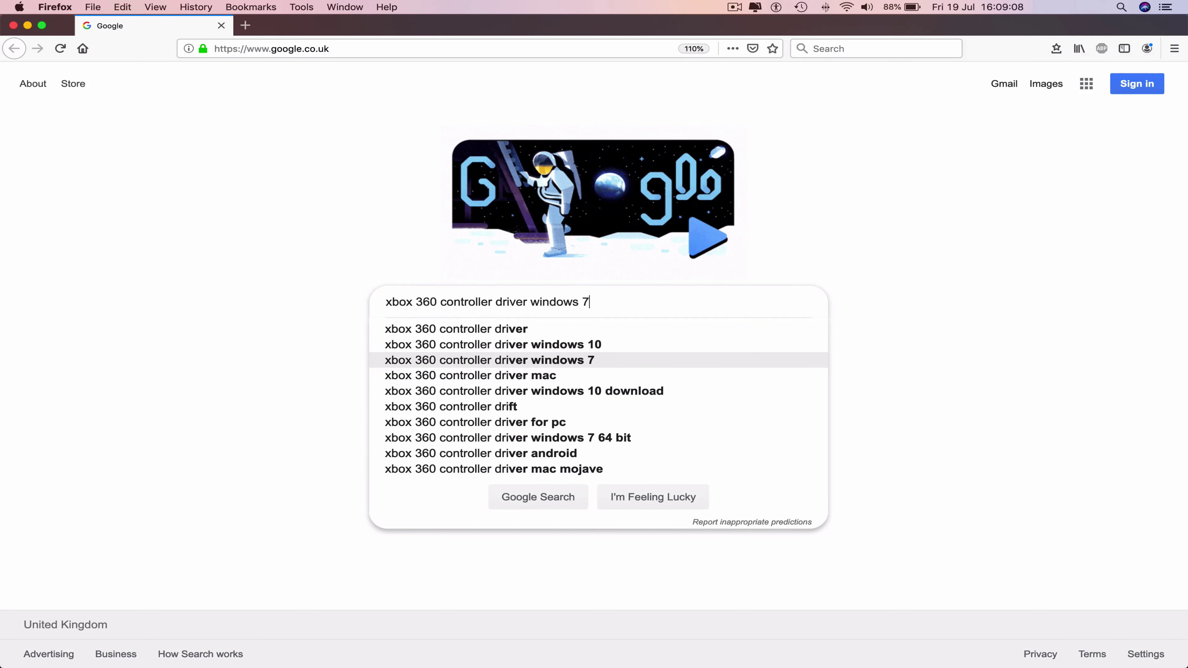
key(Down)
text(moj)
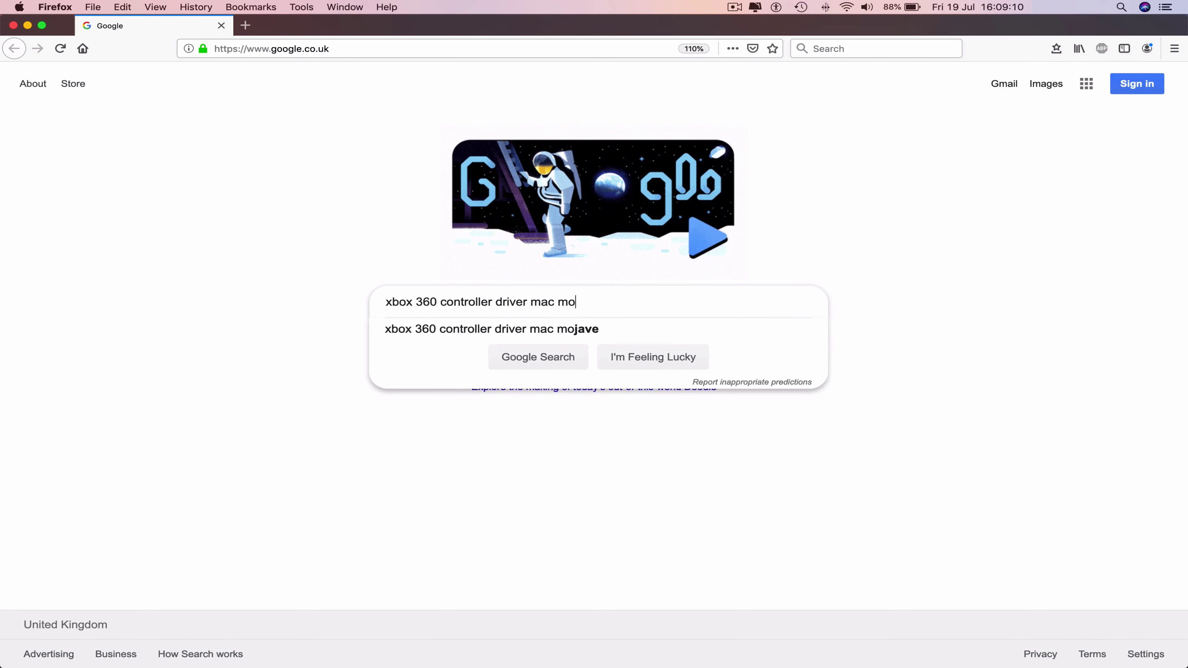
key(Down)
key(Return)
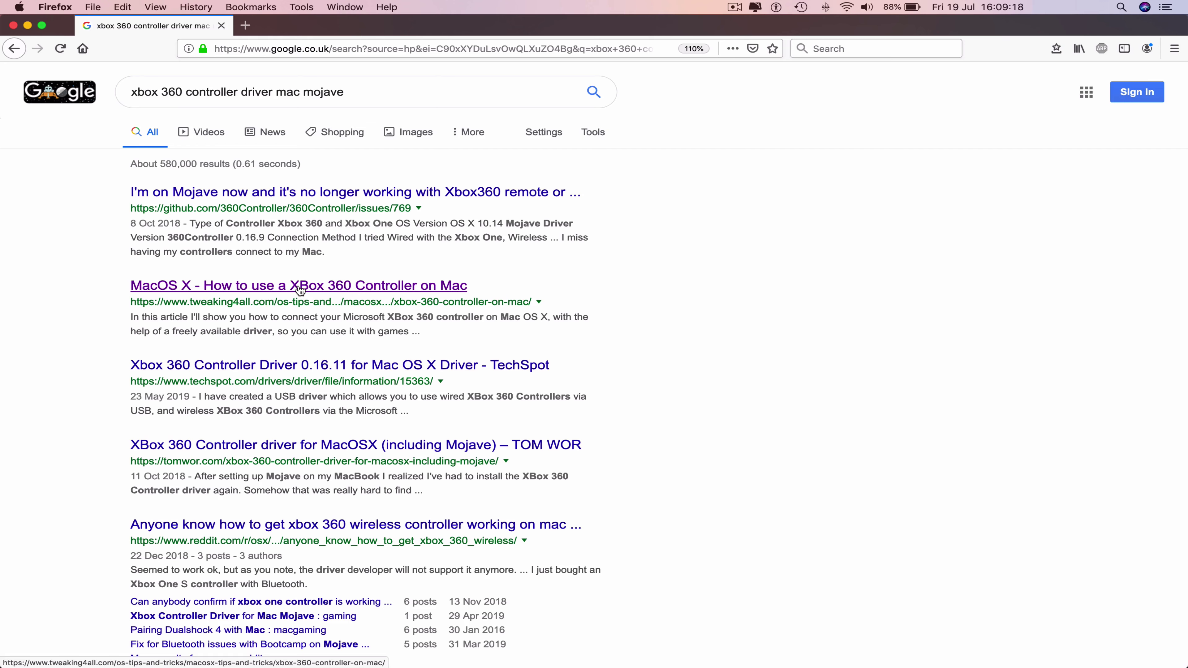
Open the Tweaking4All Xbox 360 Controller on Mac article and scroll to its driver download box.
click(346, 285)
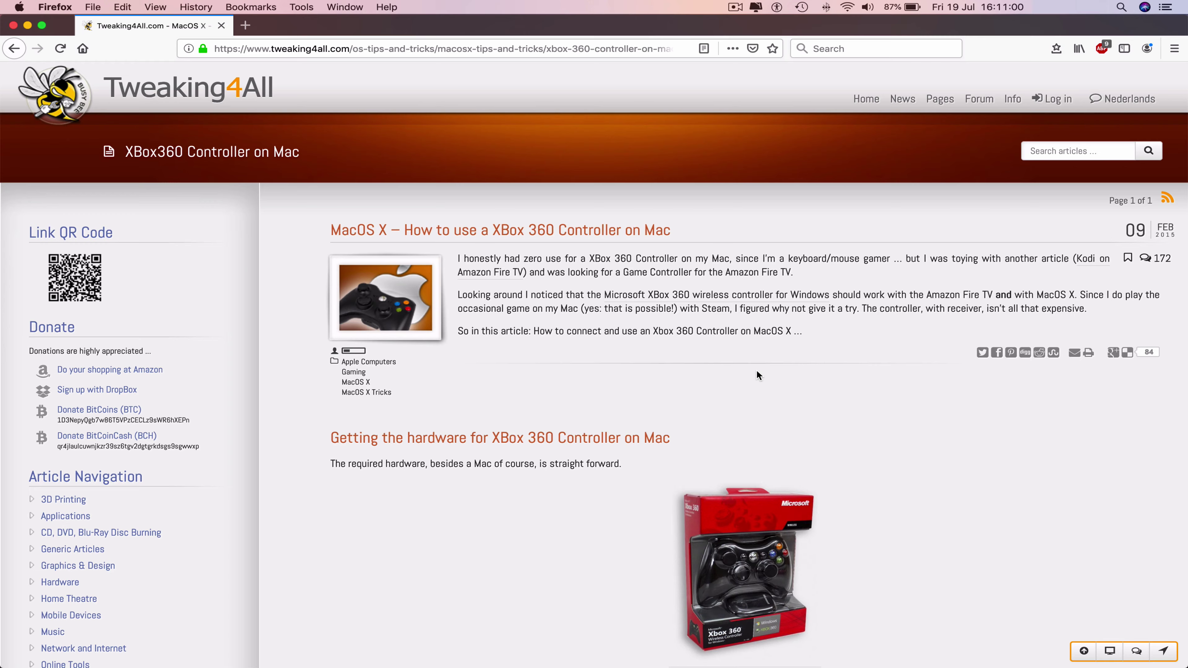
scroll(267, 295, down, 7)
scroll(308, 297, down, 12)
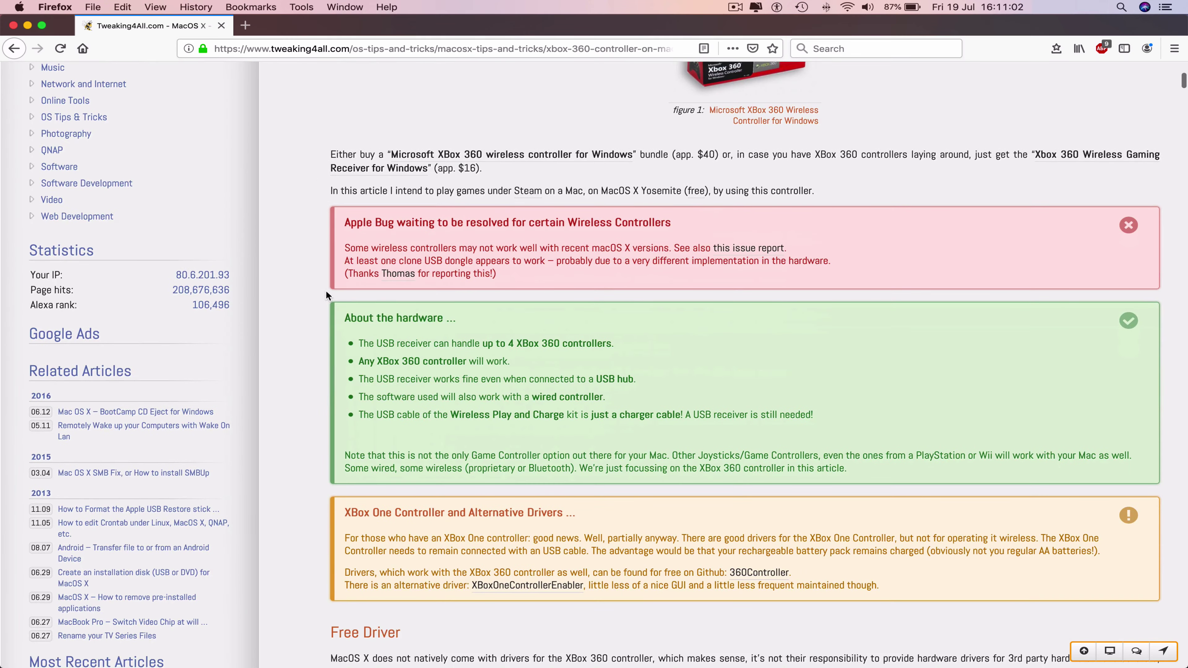
scroll(339, 301, down, 3)
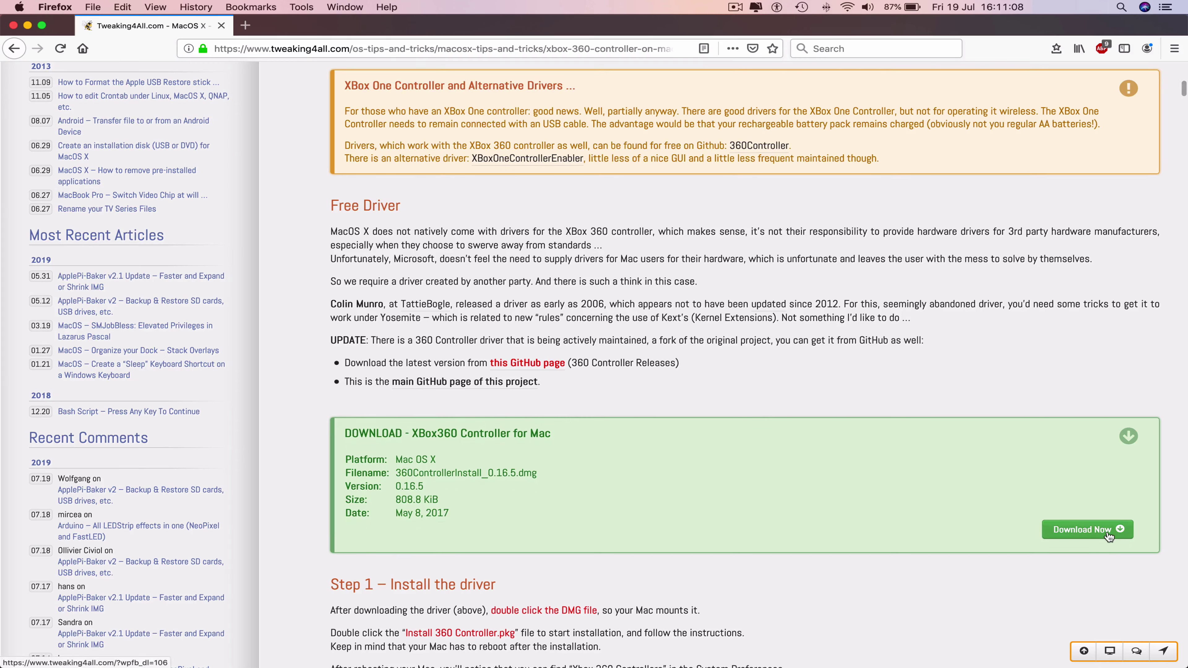
Download and mount 360ControllerInstall_0.16.5.dmg, then launch Install360Controller.pkg.
click(1118, 537)
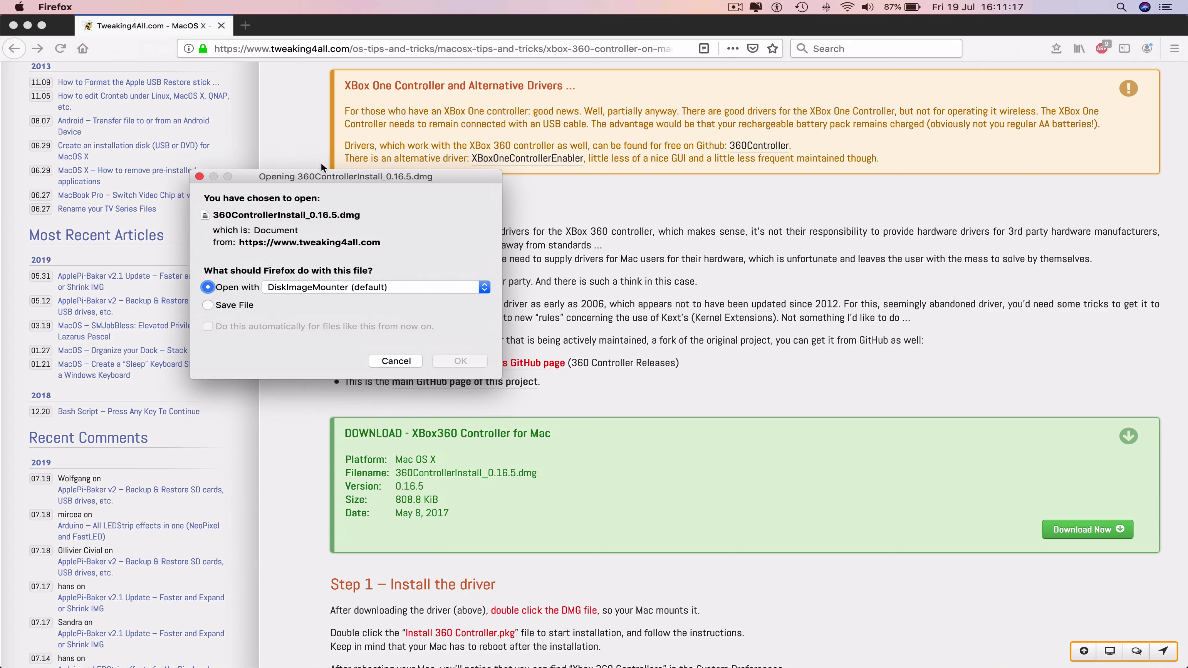
click(29, 27)
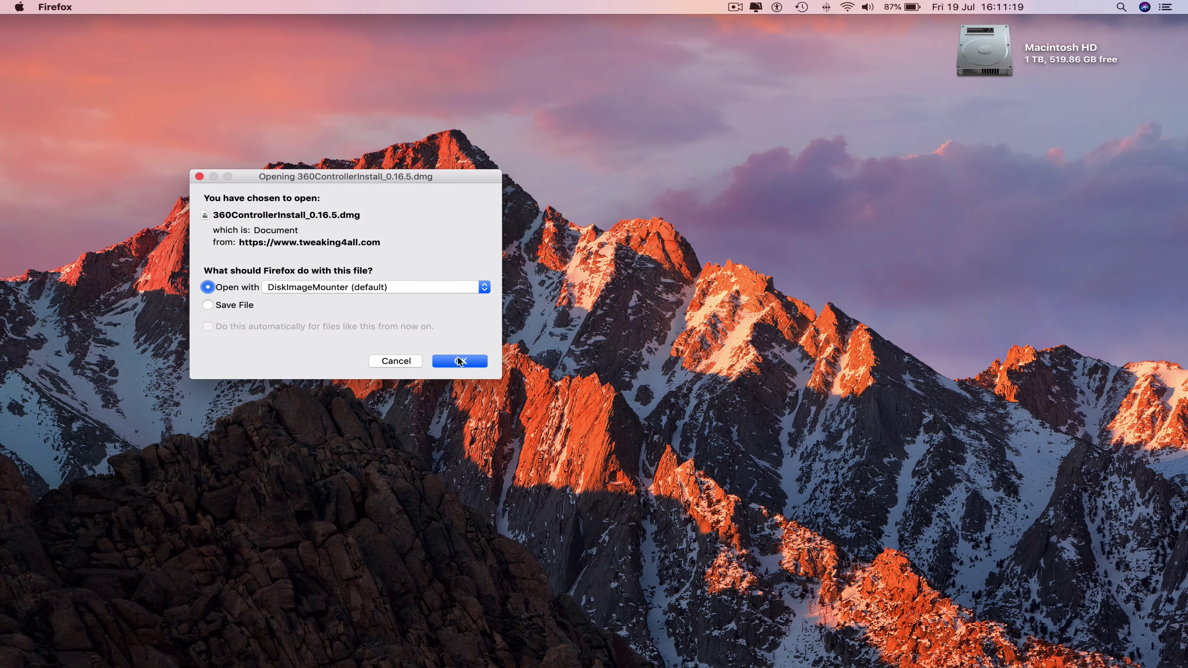
click(470, 361)
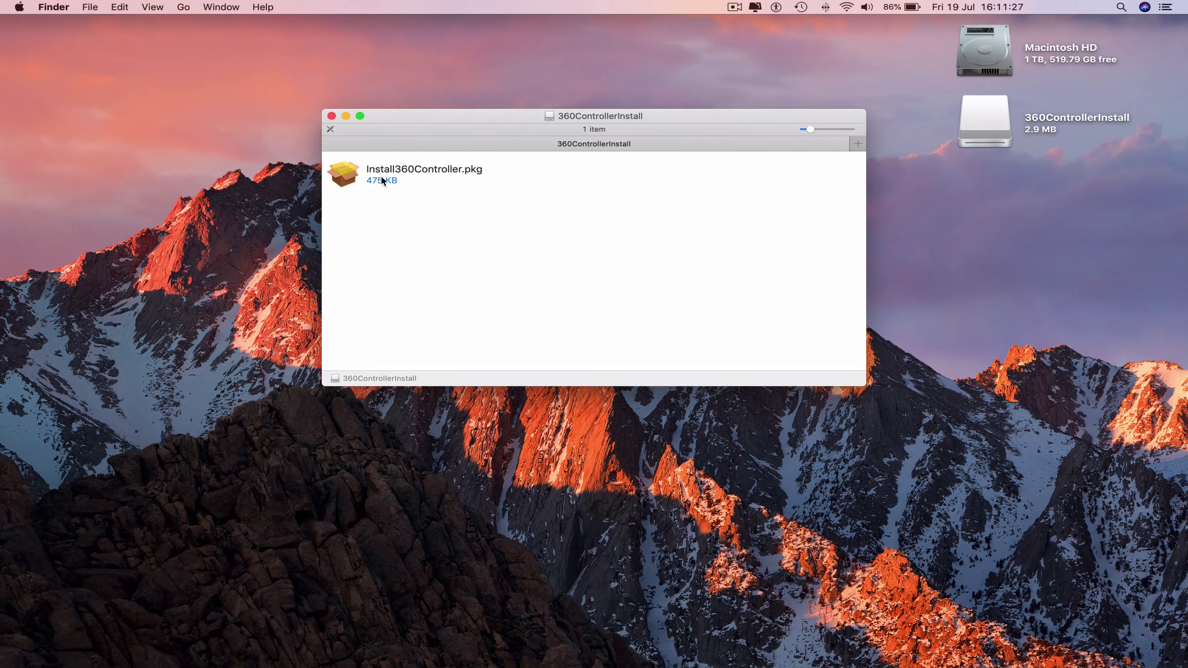
double_click(398, 173)
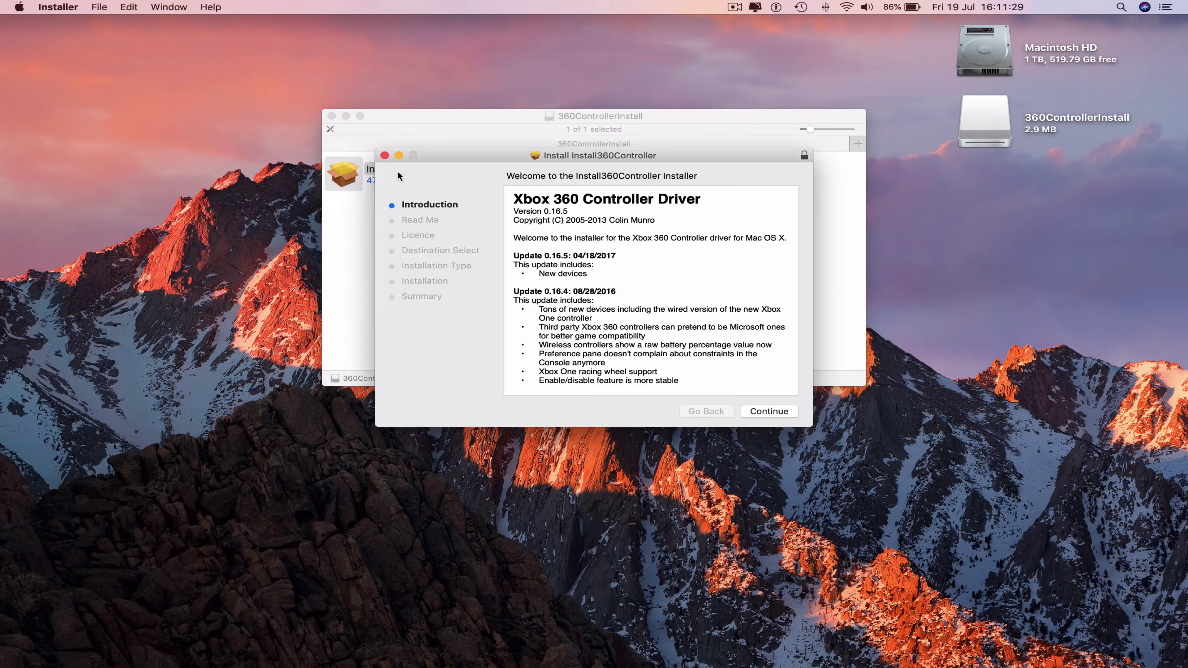
Clear the disk image window and agree to the GNU licence in the driver installer.
click(345, 116)
drag(491, 155, 443, 123)
click(720, 378)
click(719, 377)
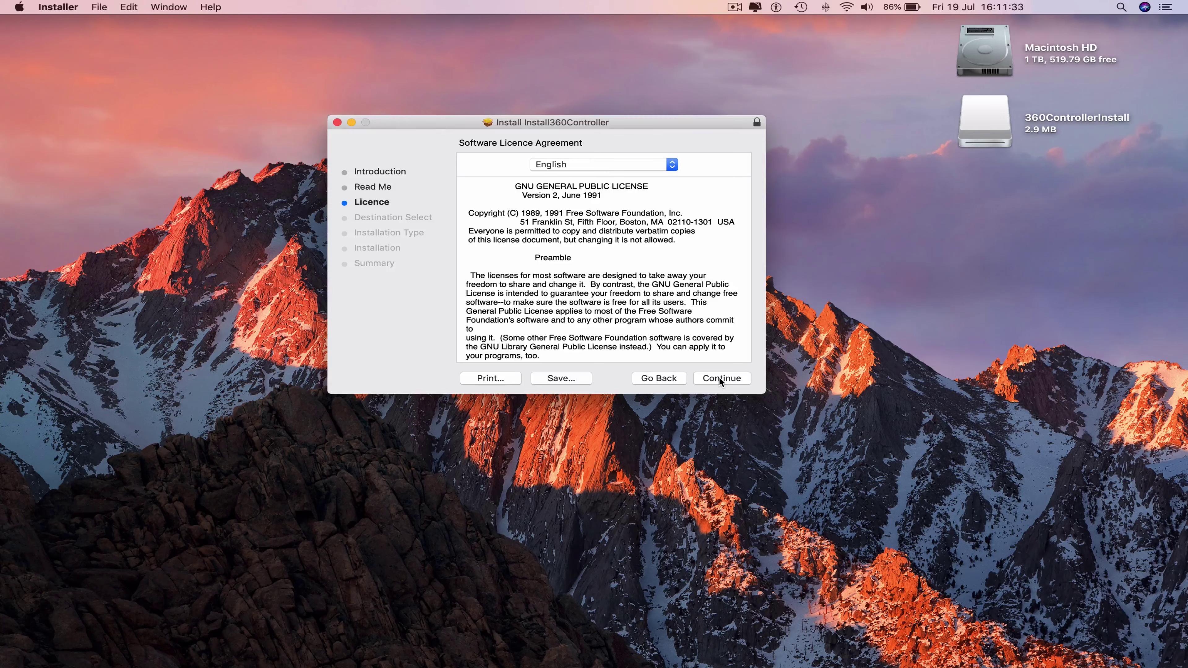
click(719, 377)
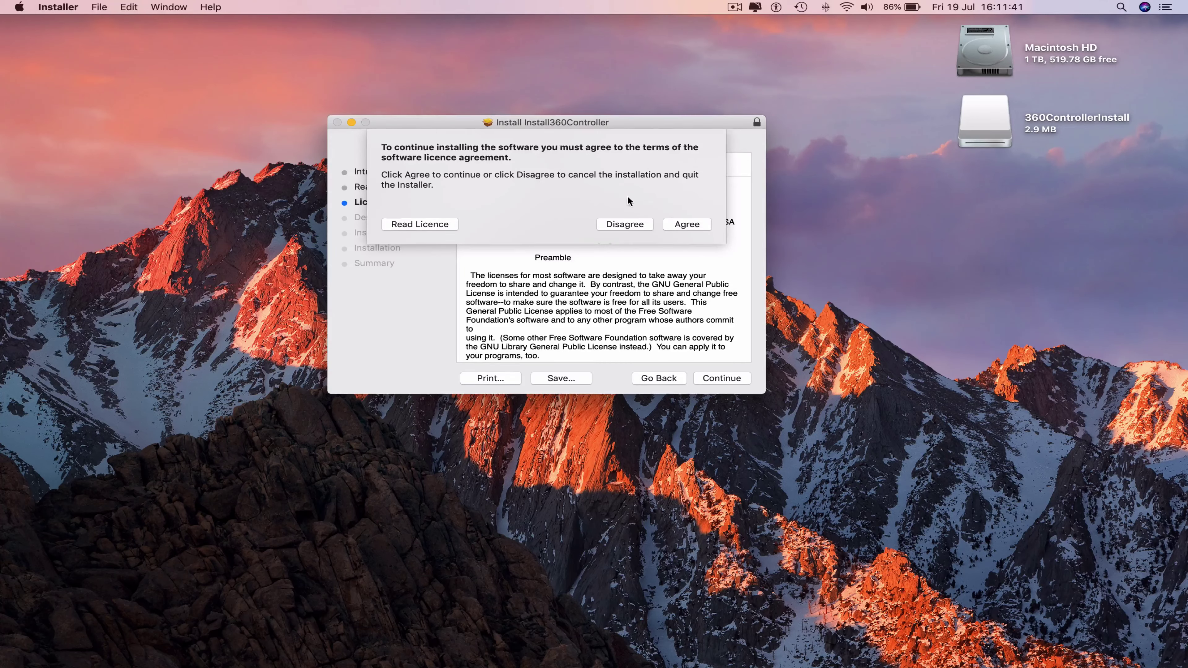
click(696, 225)
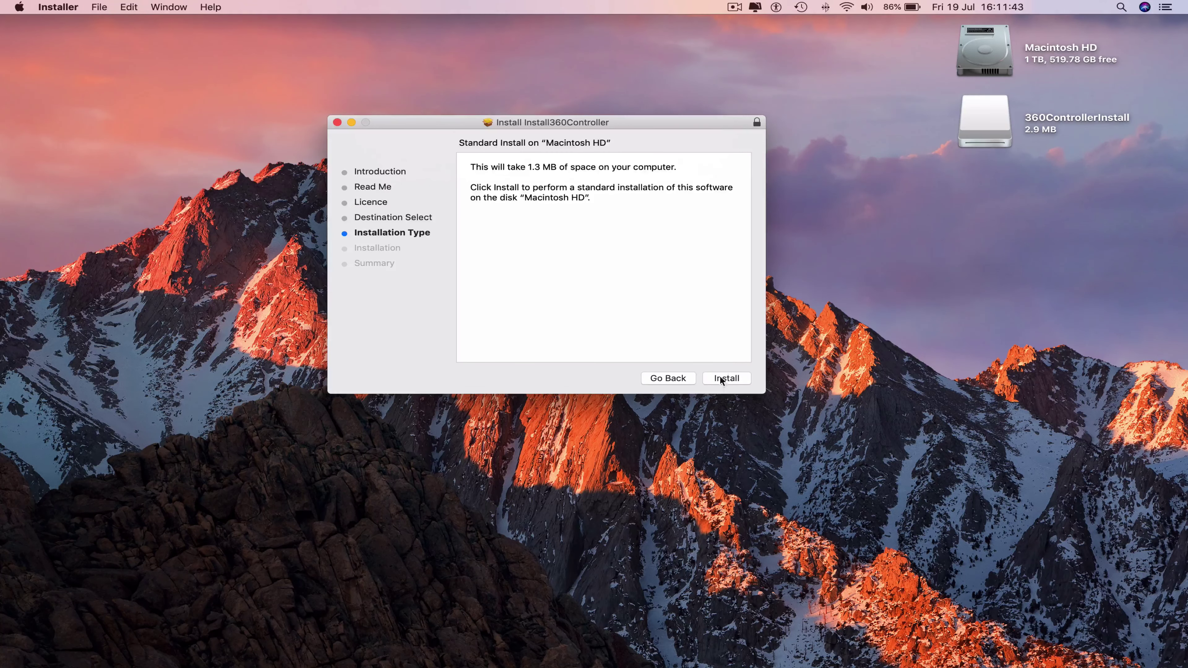
Start the standard install on Macintosh HD, authorising it with the admin password.
click(721, 379)
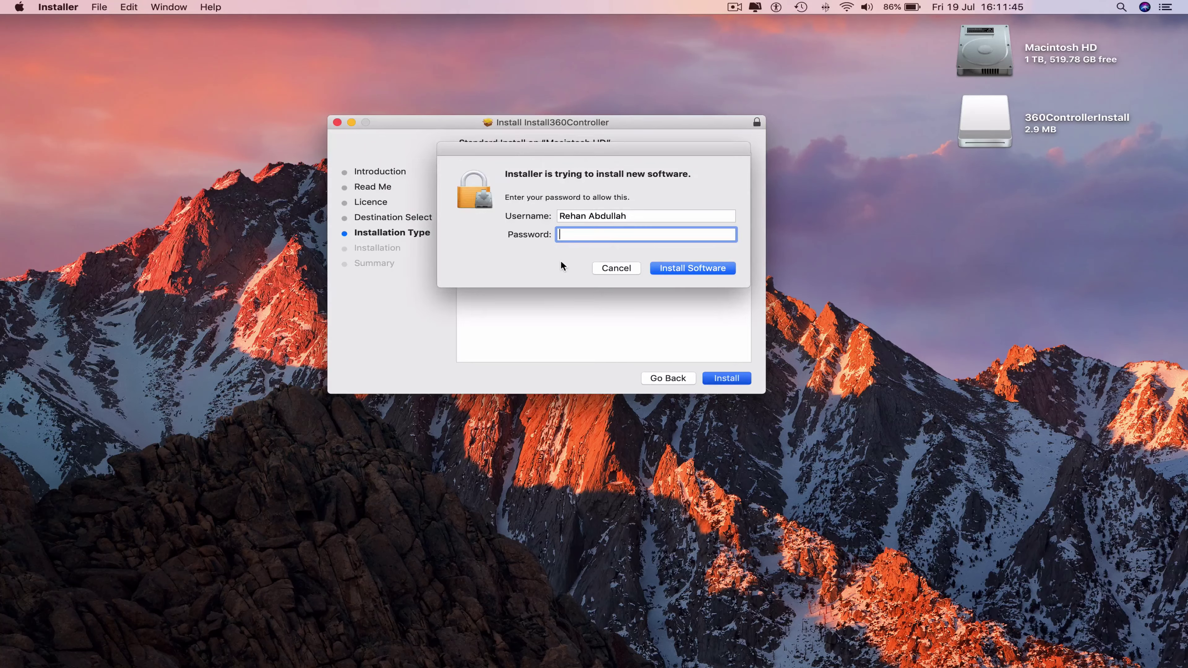
text(•••••••)
key(Return)
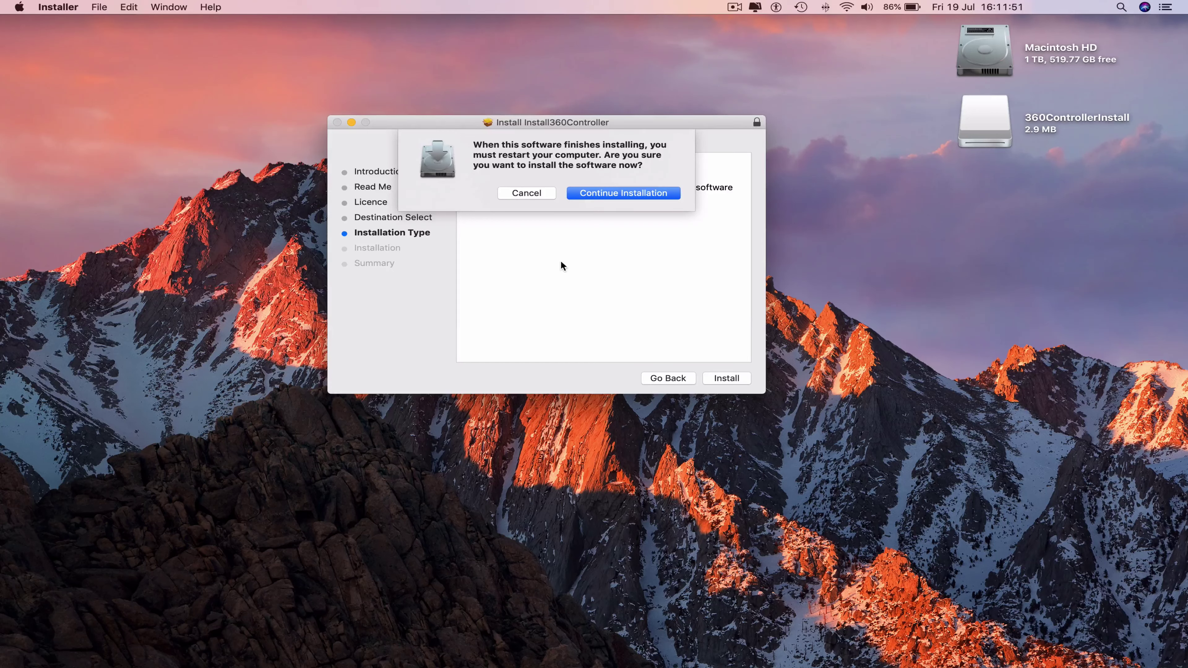
Continue the installation despite the restart warning.
click(610, 193)
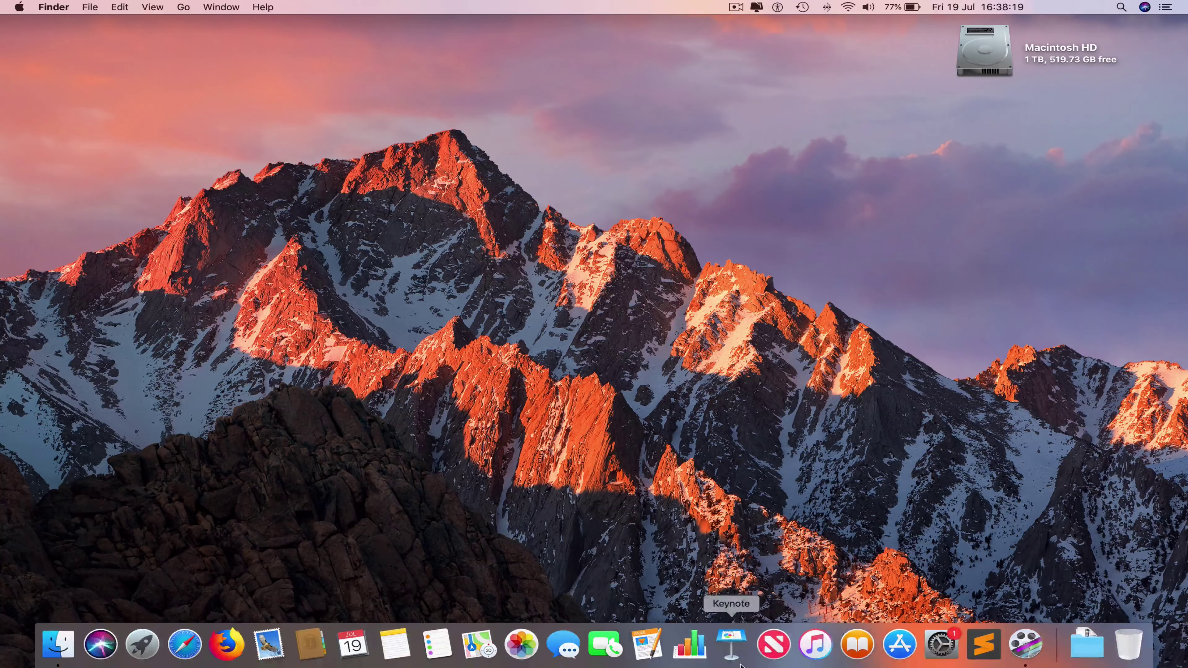
Open System Preferences from the Dock.
click(940, 657)
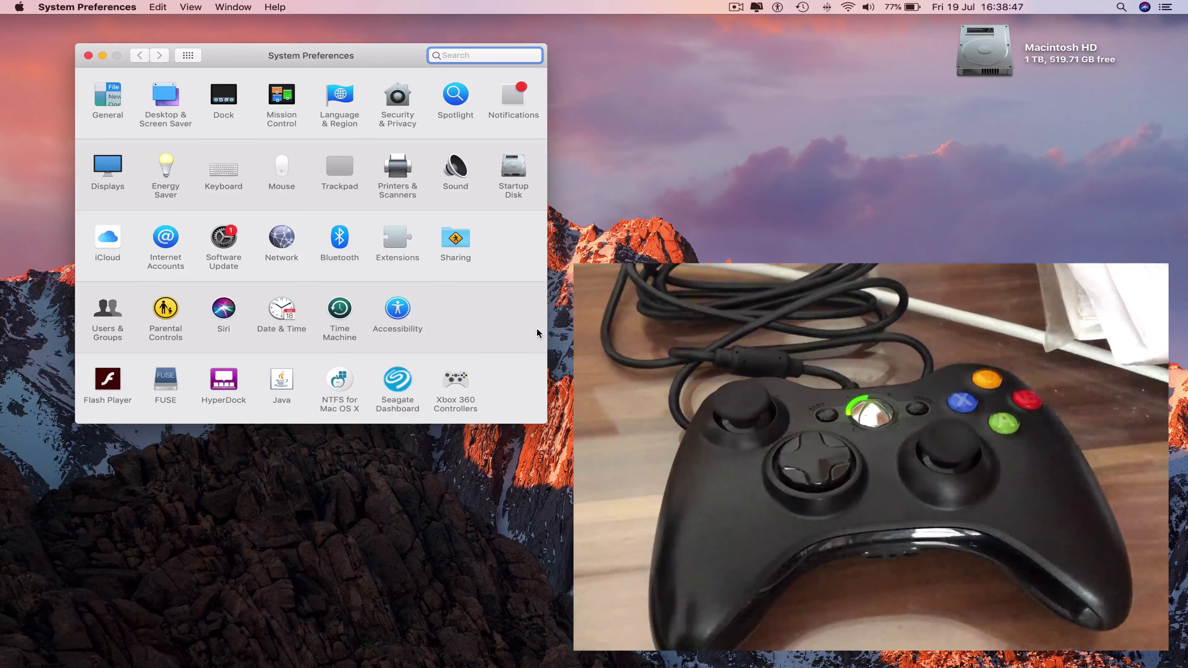
click(456, 382)
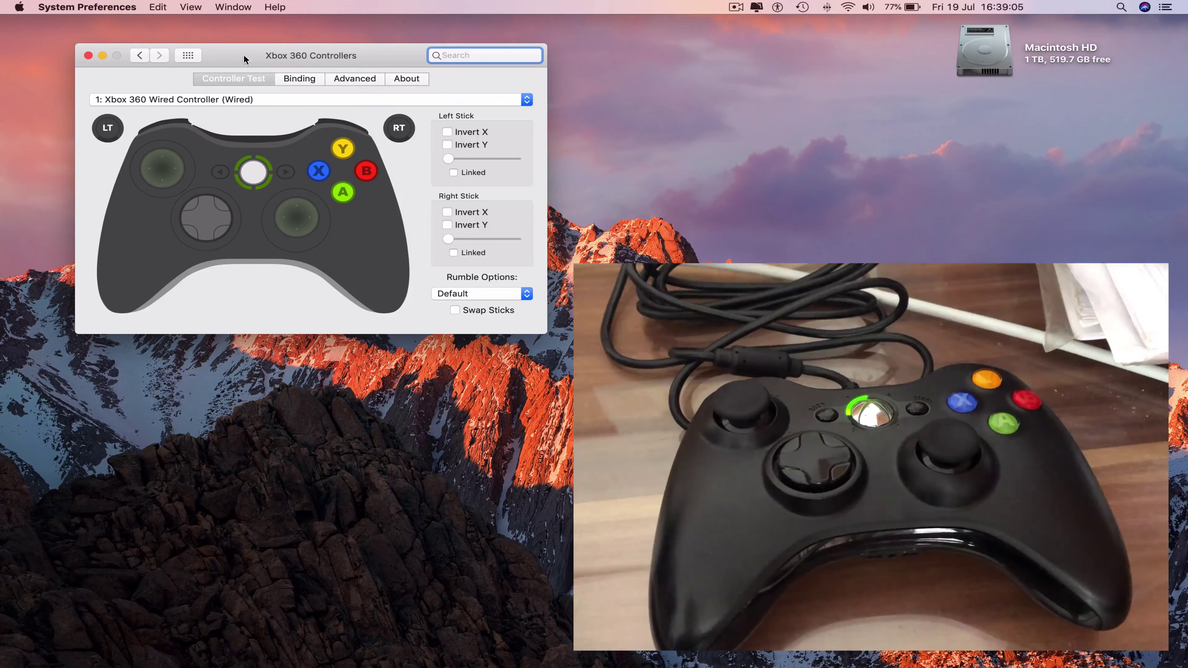
click(303, 82)
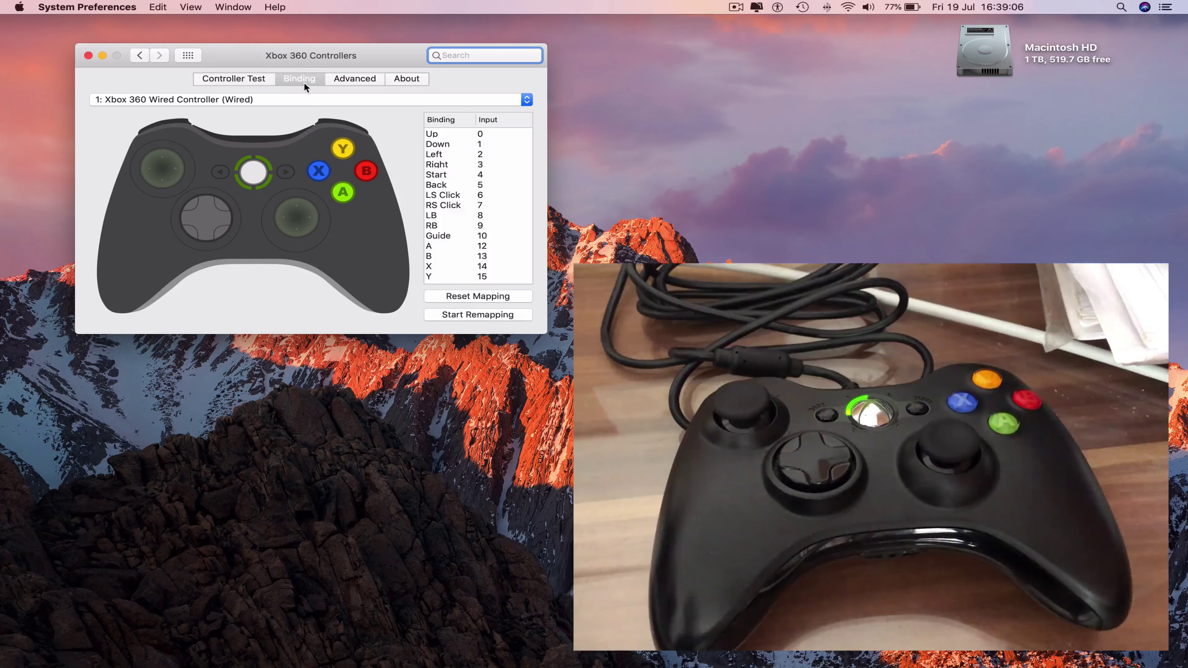
click(346, 82)
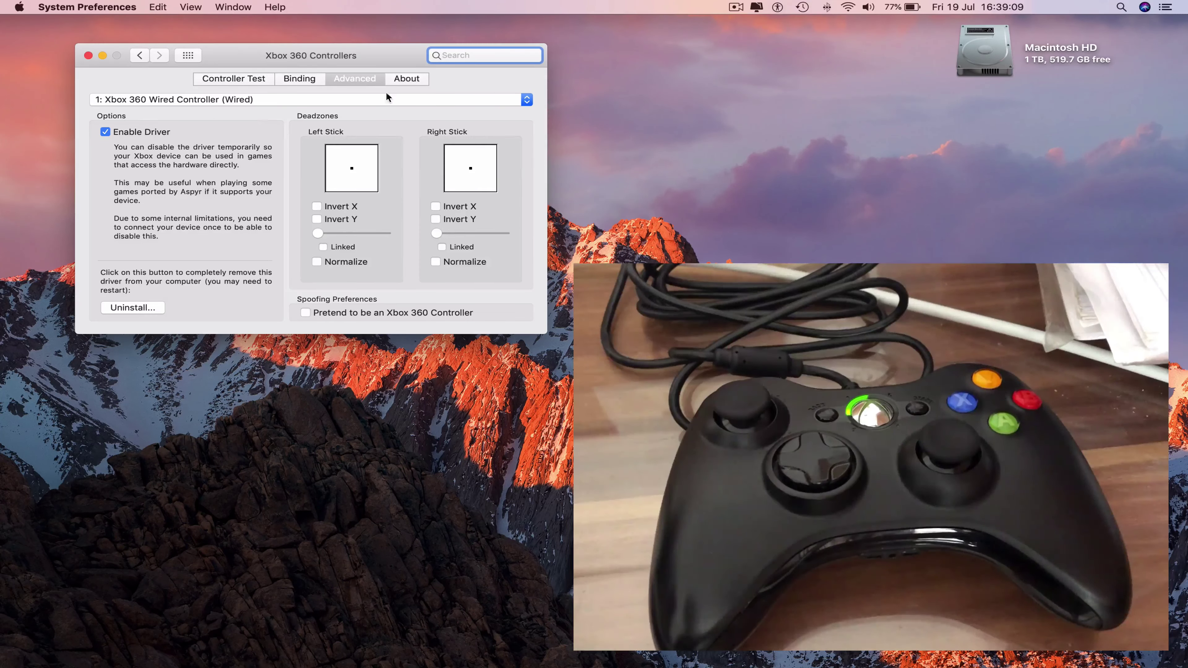
click(396, 82)
click(237, 80)
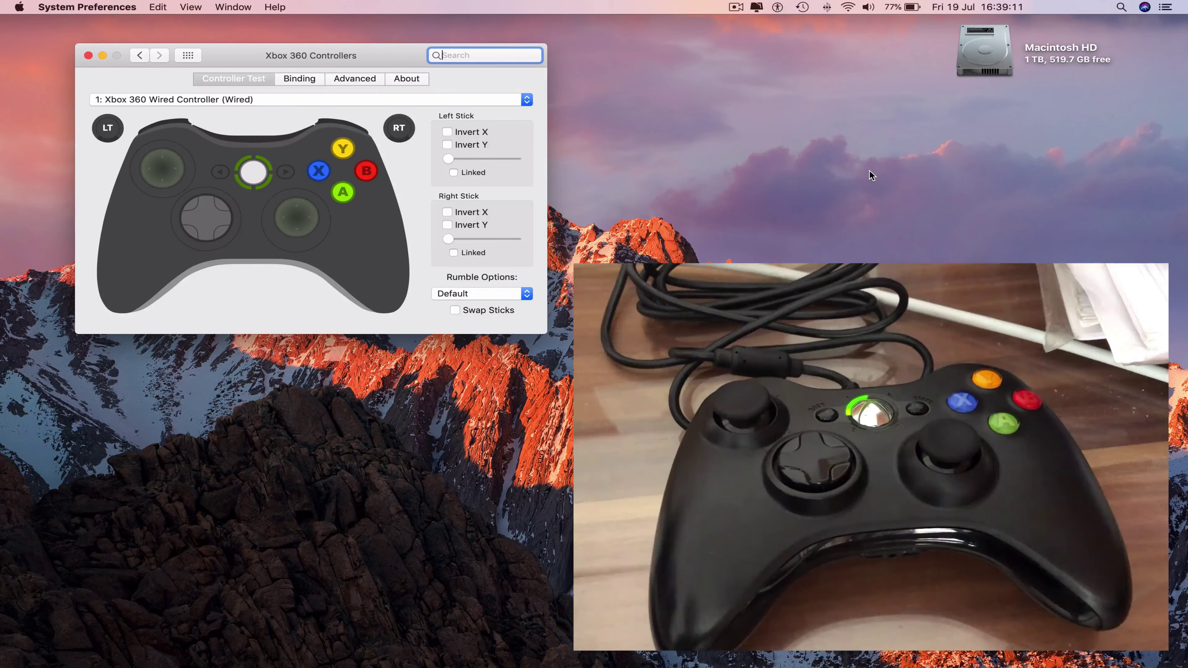